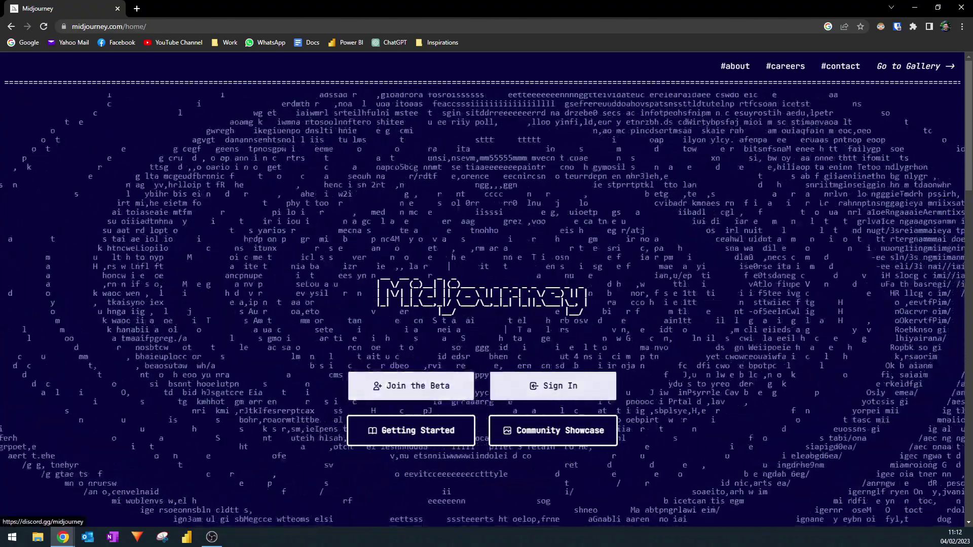
Step: Join the Midjourney beta and accept the Discord invite to the Midjourney server
left_click(424, 376)
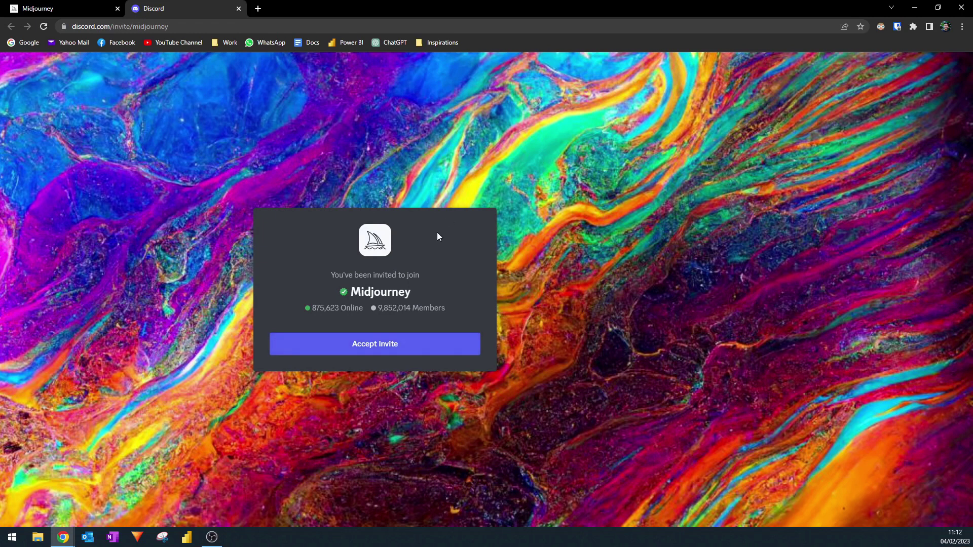
left_click(398, 348)
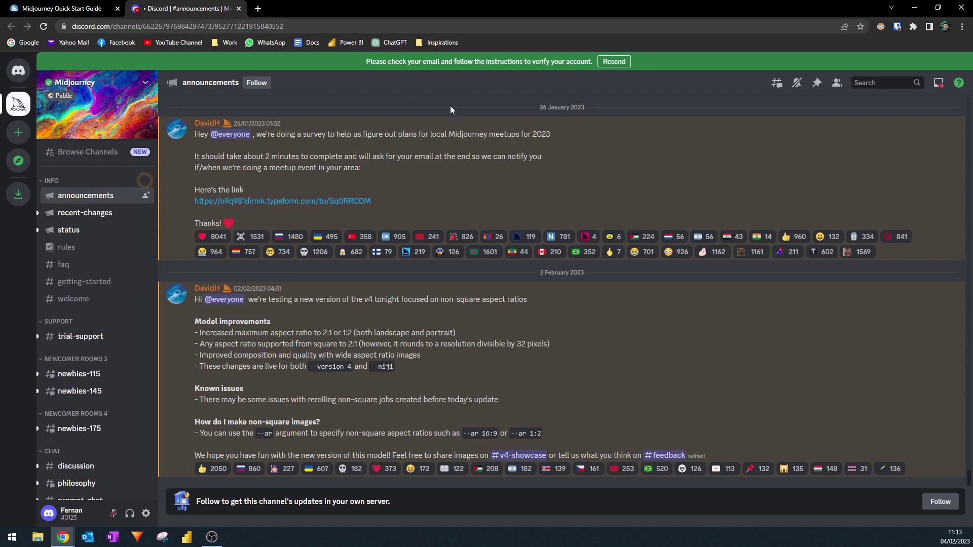
Step: Glance at the Midjourney quick start guide, then go to the newbies-115 channel in Discord
left_click(94, 13)
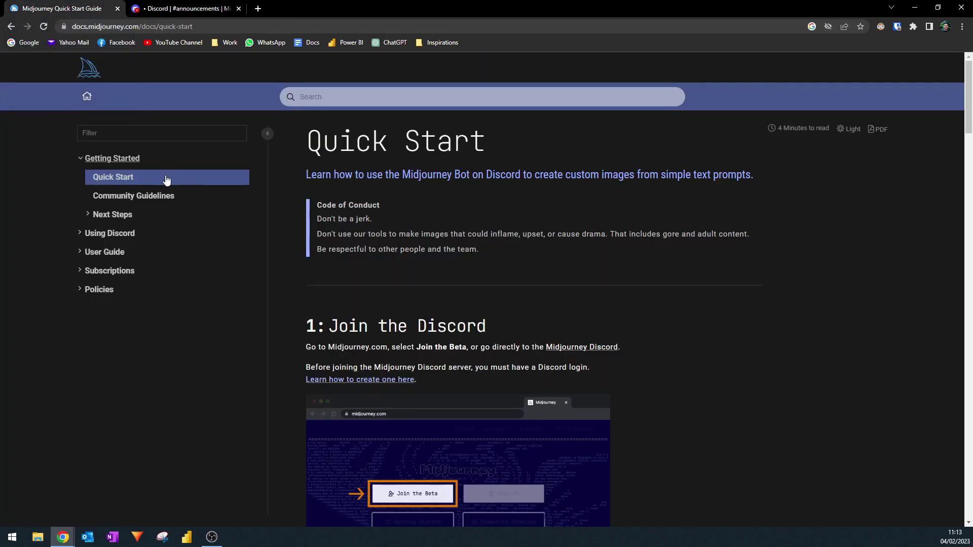
left_click(210, 13)
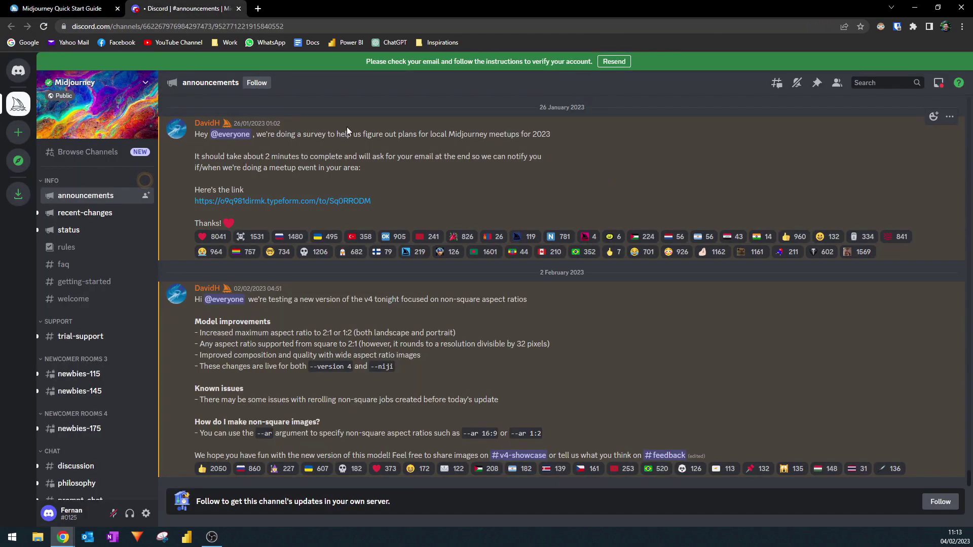
scroll(478, 224, "up", 10)
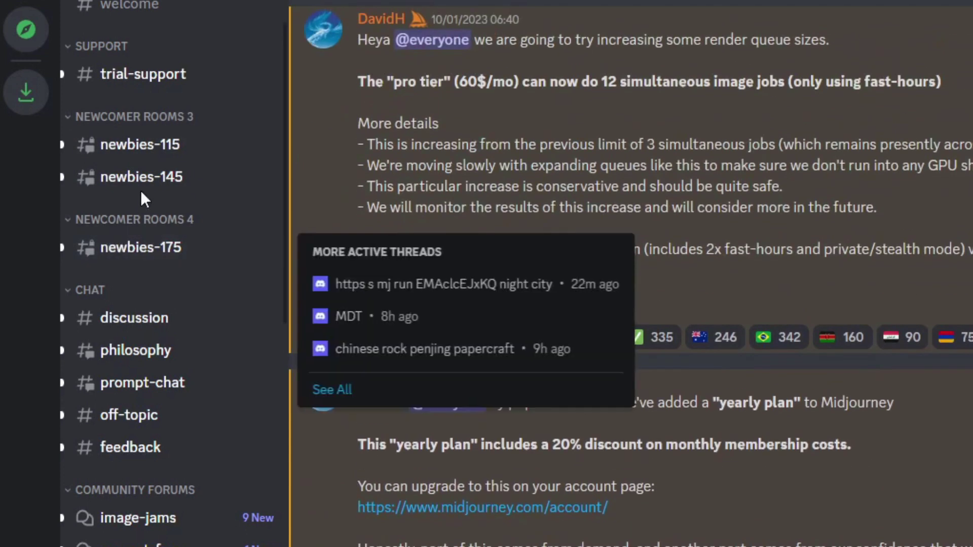
left_click(146, 159)
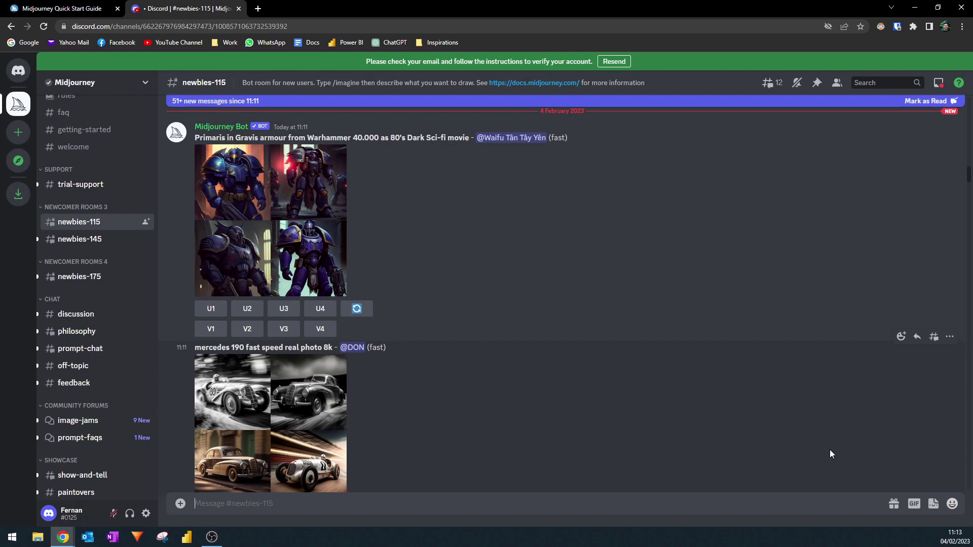
scroll(836, 401, "down", 5)
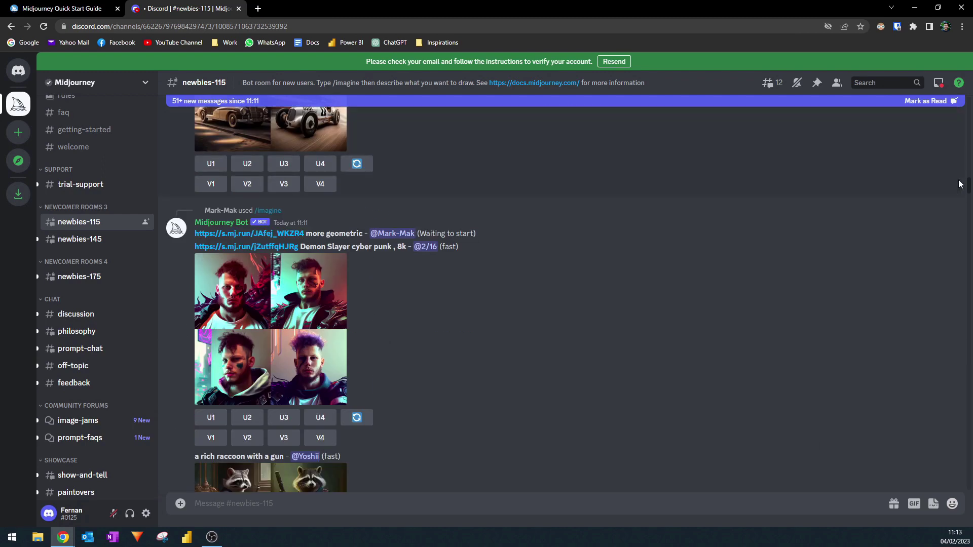
left_click_drag(968, 187, 969, 517)
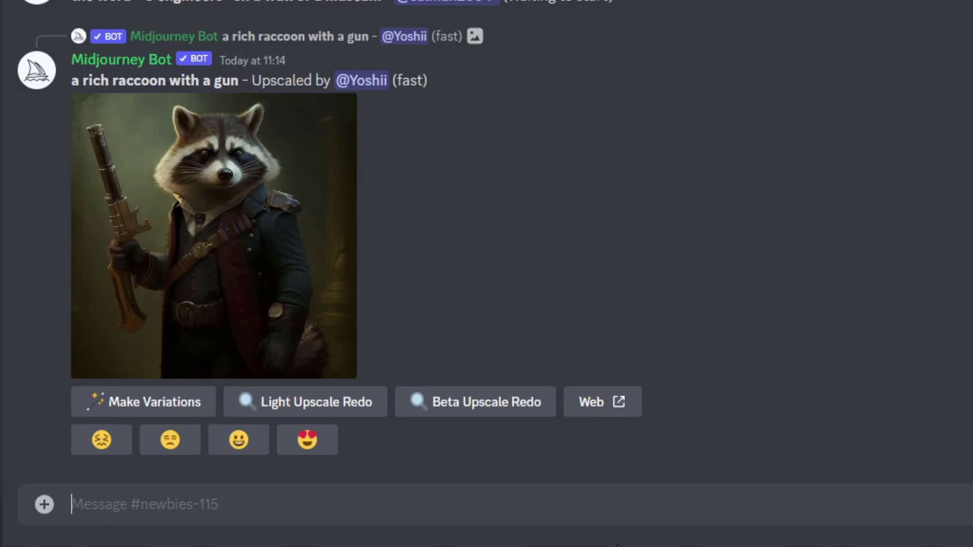
Step: Start the /imagine command in the message box to get a prompt field
type("/imaginw")
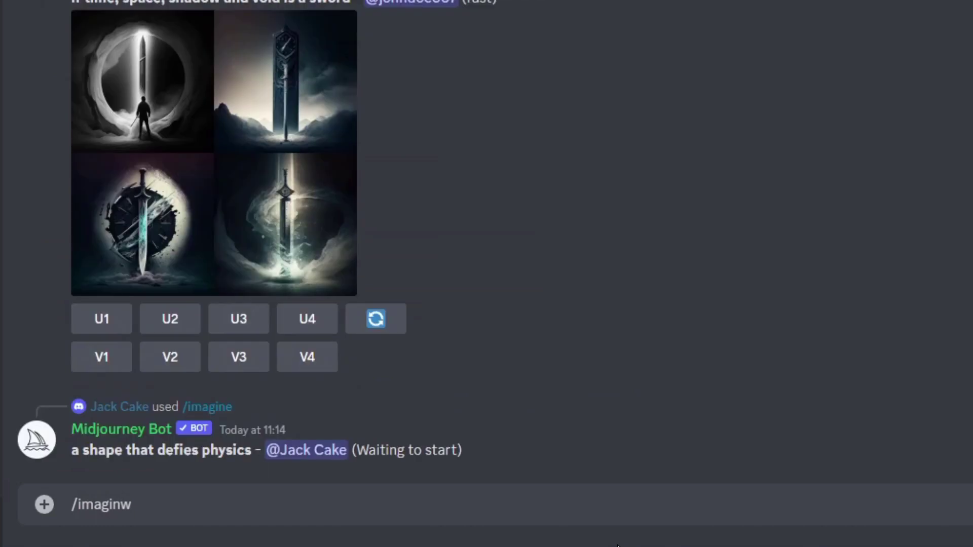
key("BackSpace")
type("e")
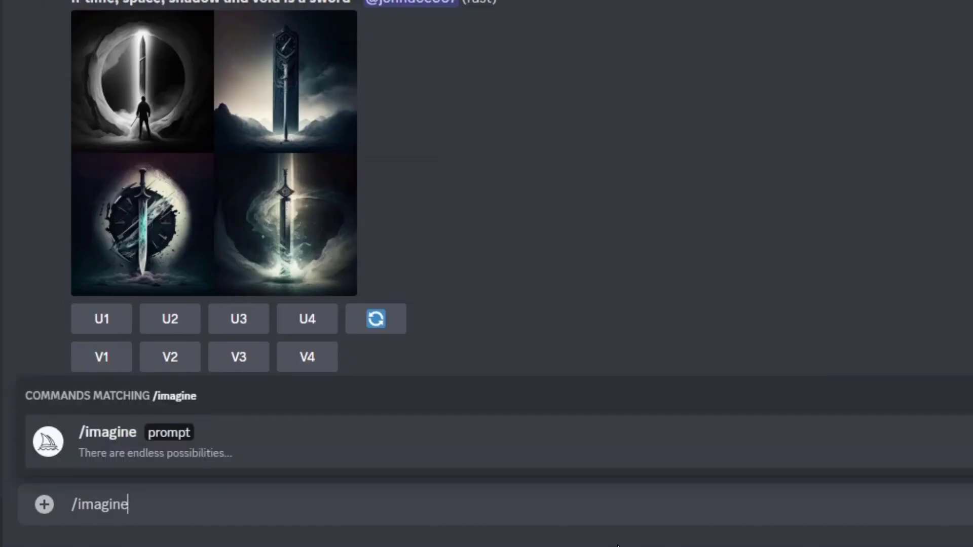
key("Tab")
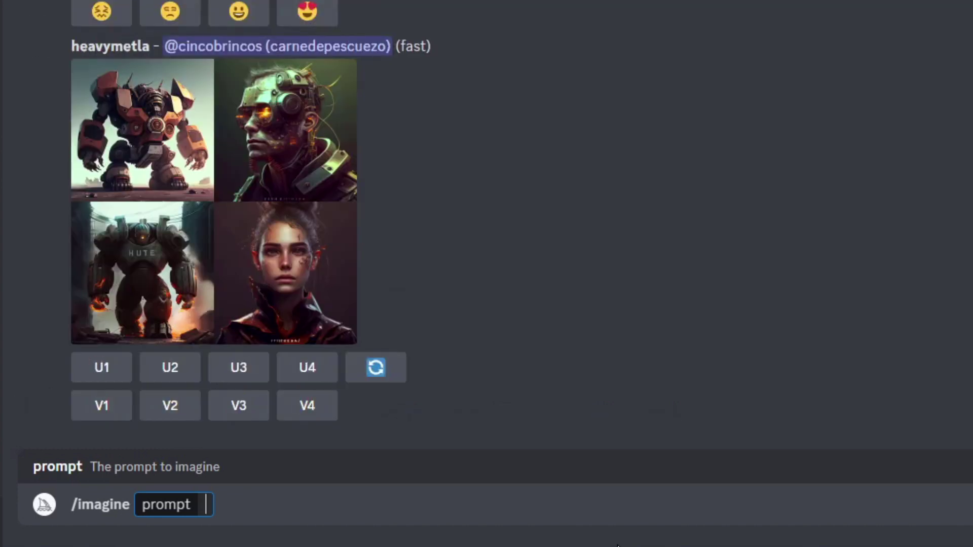
Step: Write the prompt 'Power BI dashboard human resources bright colours professional'
type("Power Bl")
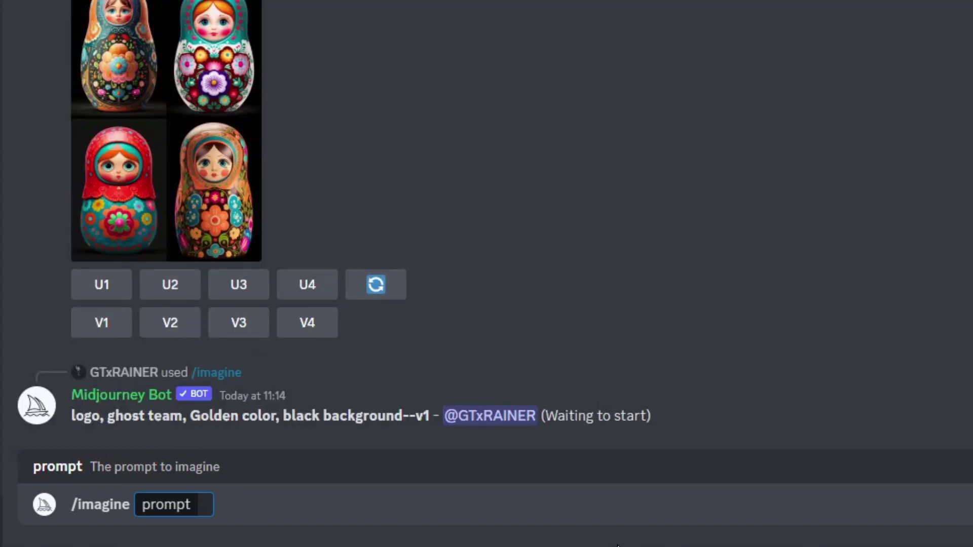
type(" dashboard")
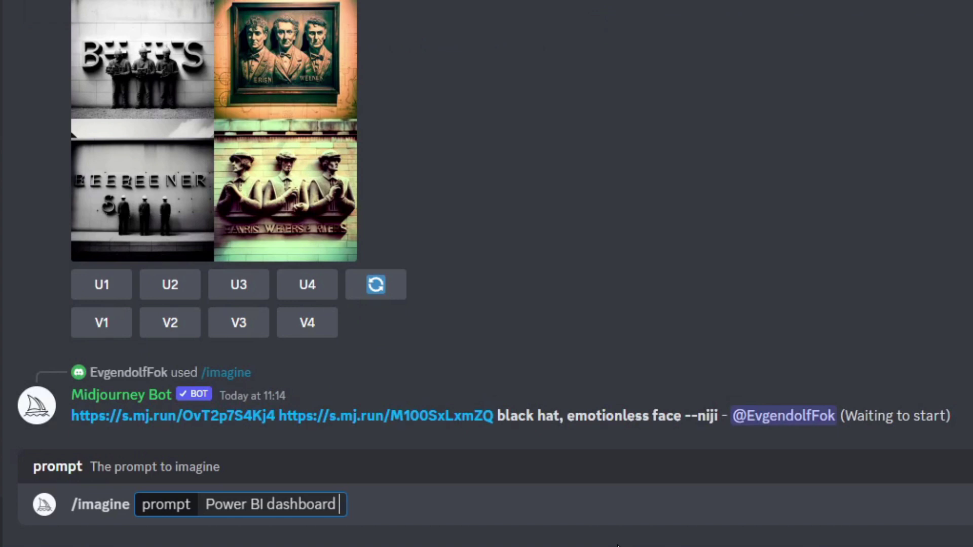
type("guman")
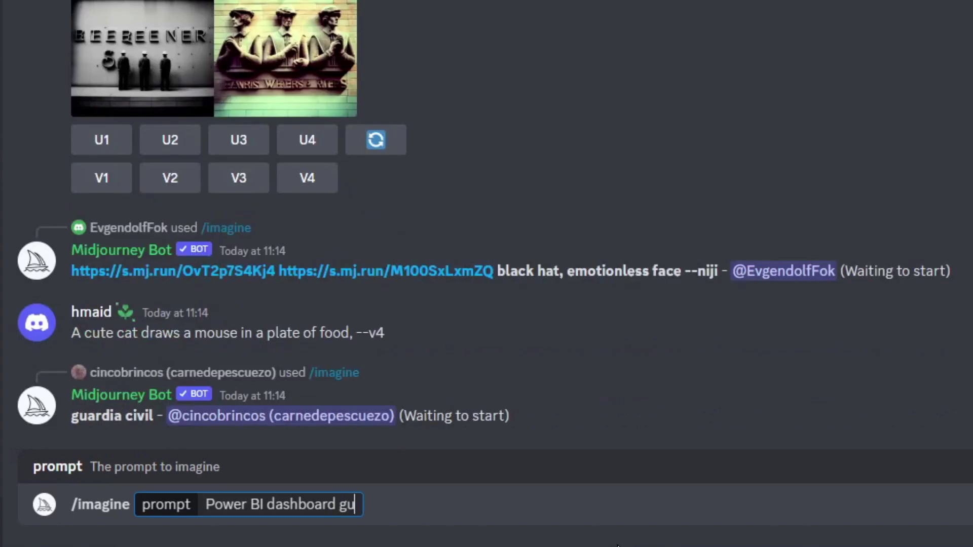
key("BackSpace")
key("BackSpace")
key("BackSpace")
key("BackSpace")
key("BackSpace")
type("human resources")
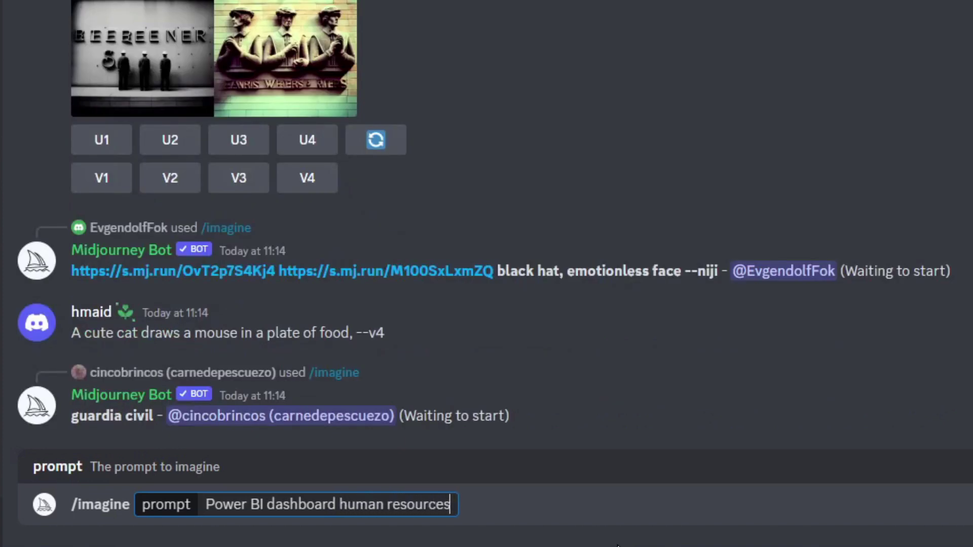
type(" bright colour")
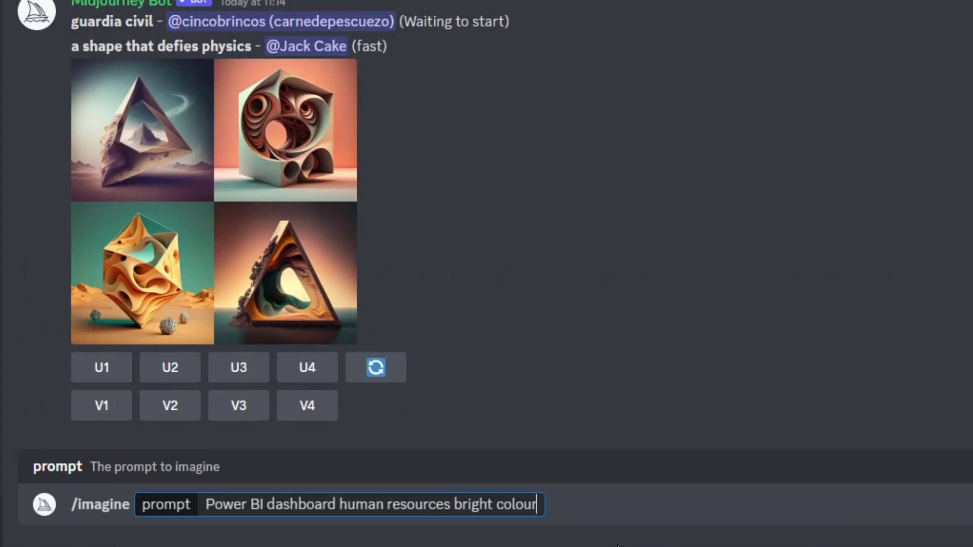
type("s professional")
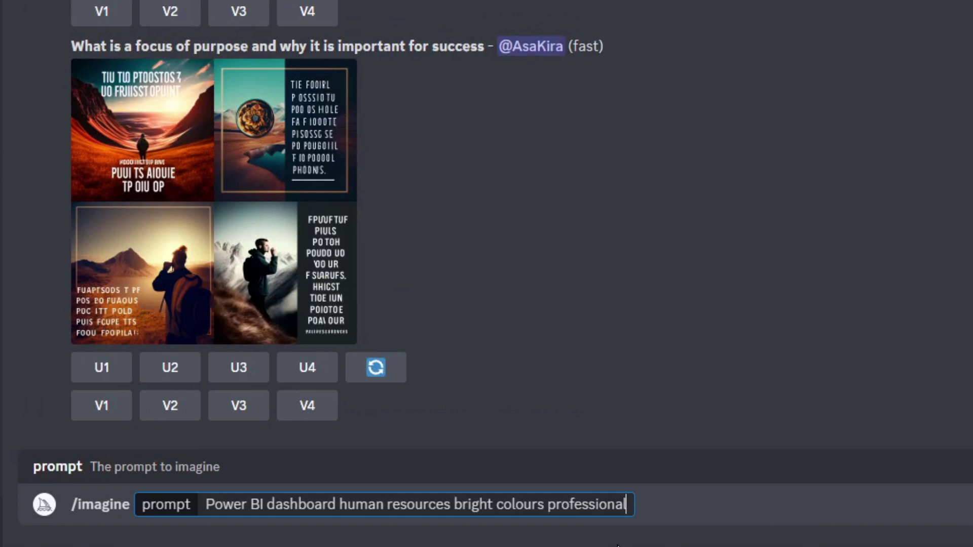
Step: Send the prompt and enlarge the returned four-image grid of dashboard designs
key("Return")
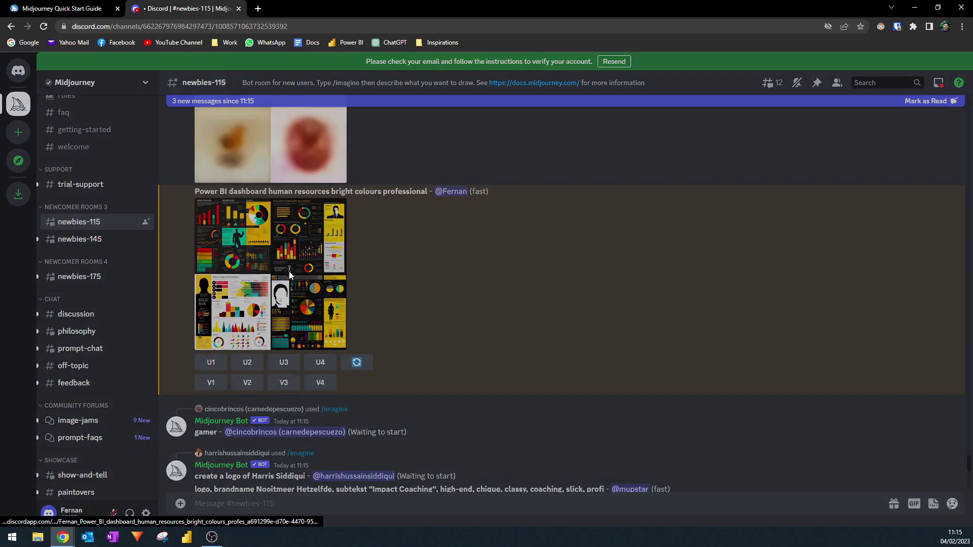
left_click(289, 272)
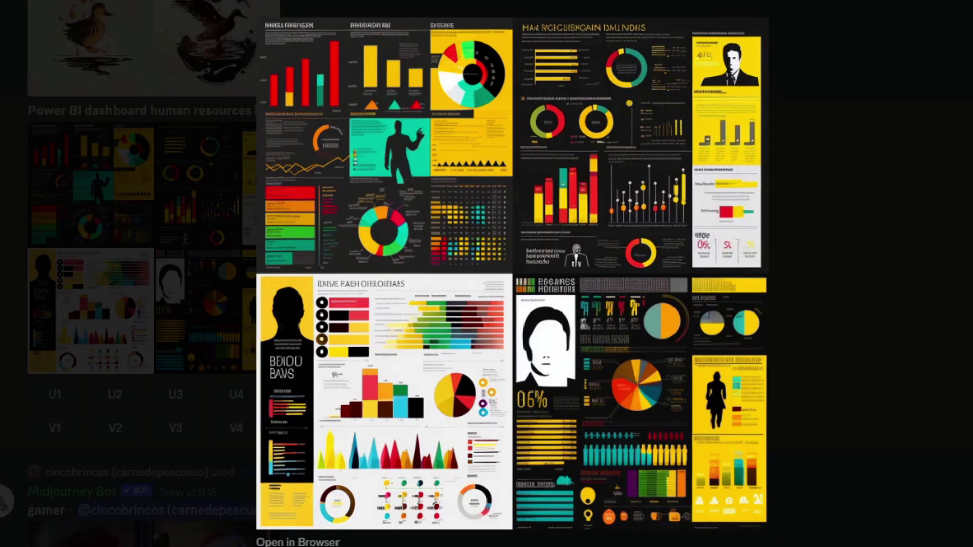
left_click(899, 212)
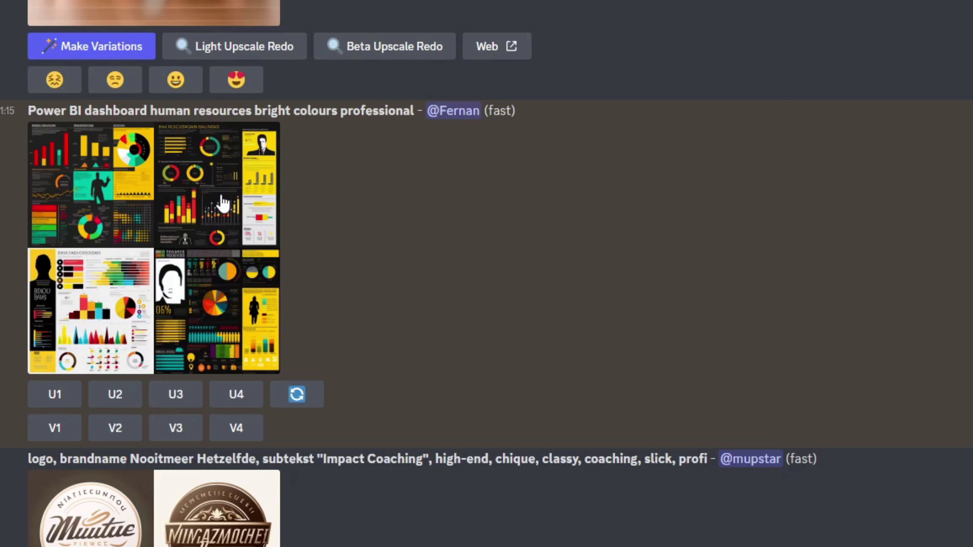
left_click(138, 304)
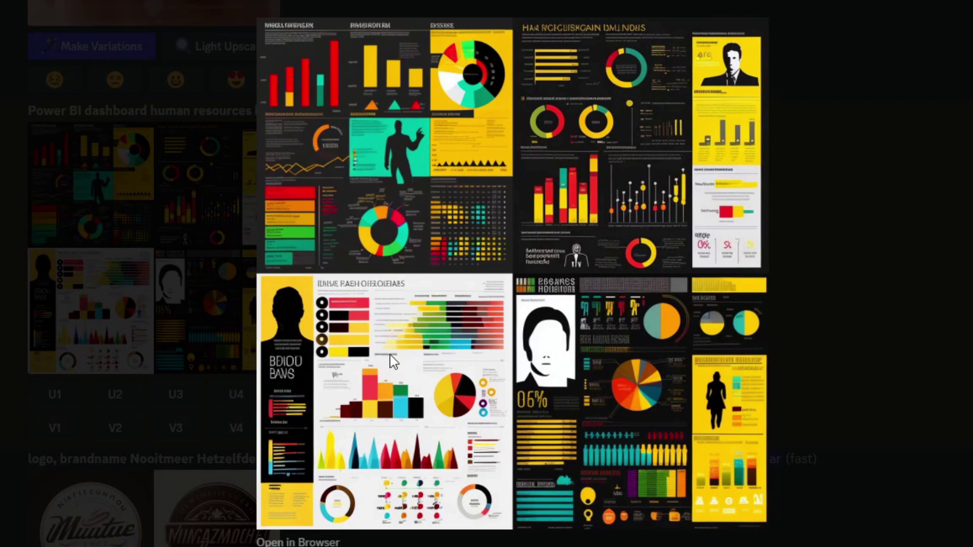
Step: Create V3 variations of the third dashboard design and enlarge the new four-image grid
left_click(837, 302)
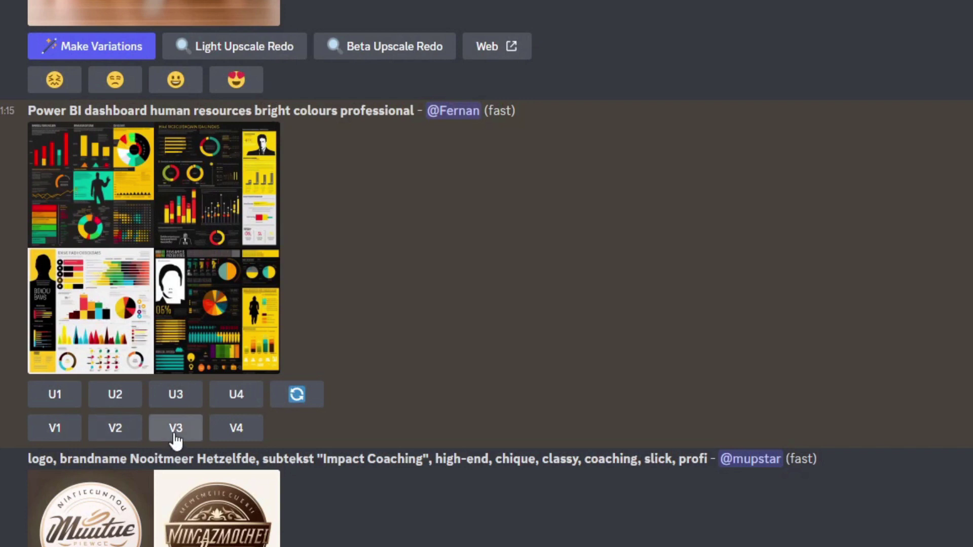
left_click(175, 430)
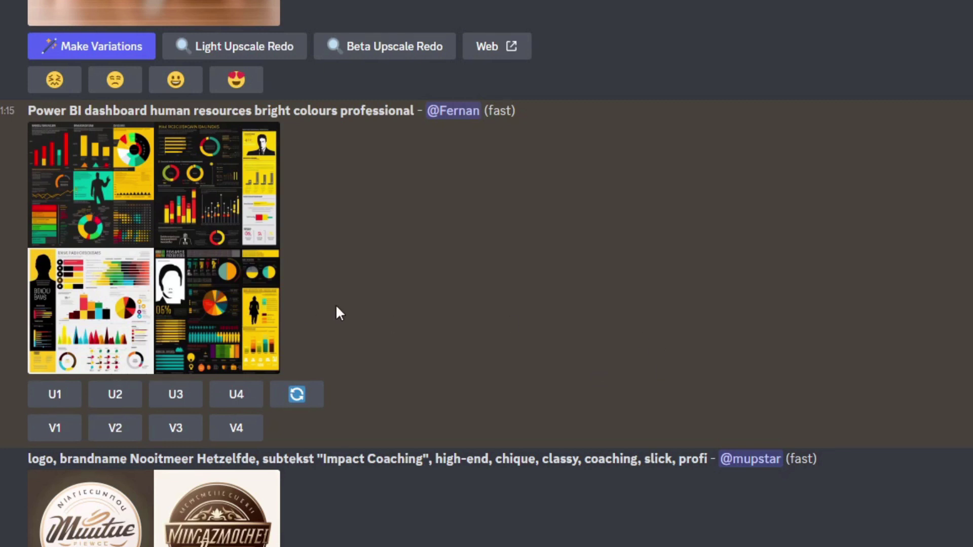
scroll(337, 315, "down", 10)
left_click(223, 322)
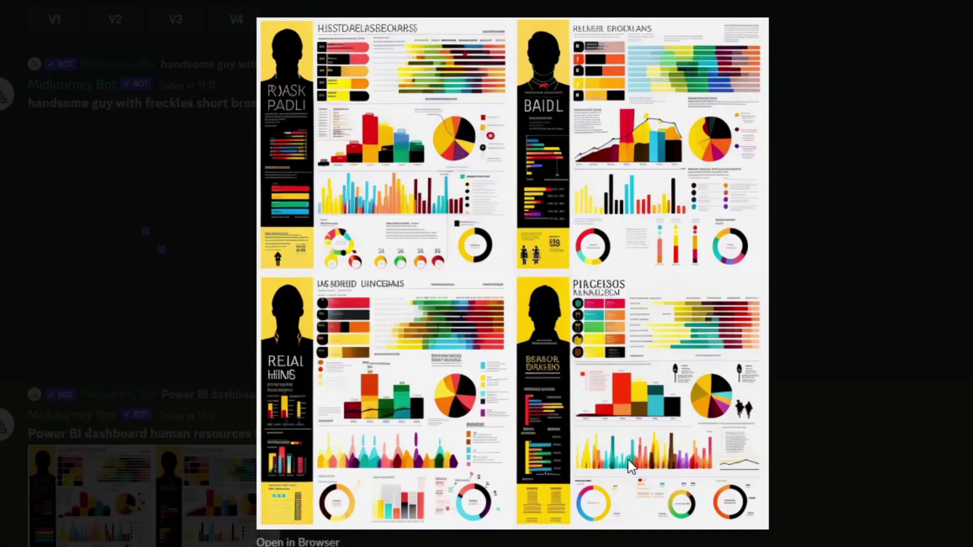
Step: Close the enlarged preview of the four dashboard variations
left_click(883, 235)
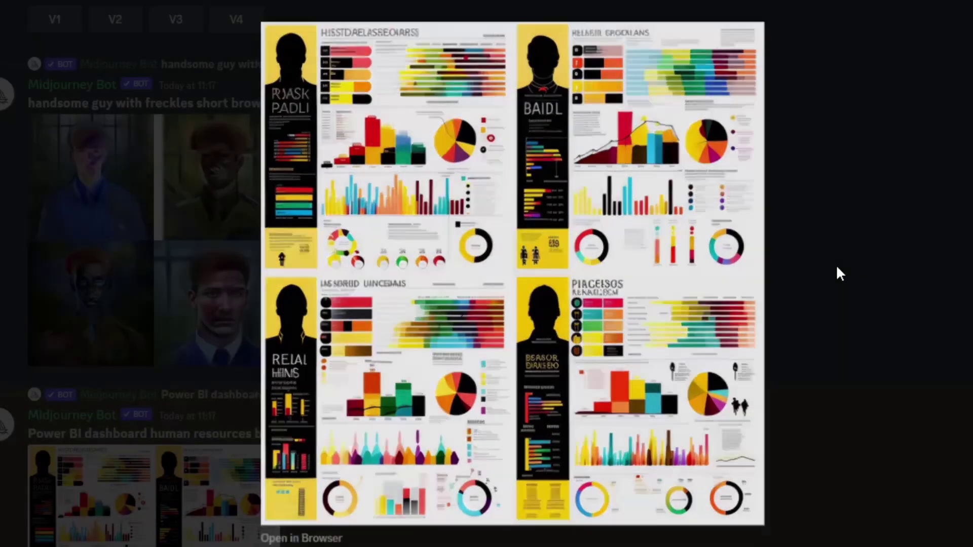
Step: Upscale the first variation with U1 and view the upscaled HR dashboard enlarged
left_click(837, 269)
scroll(636, 499, "down", 4)
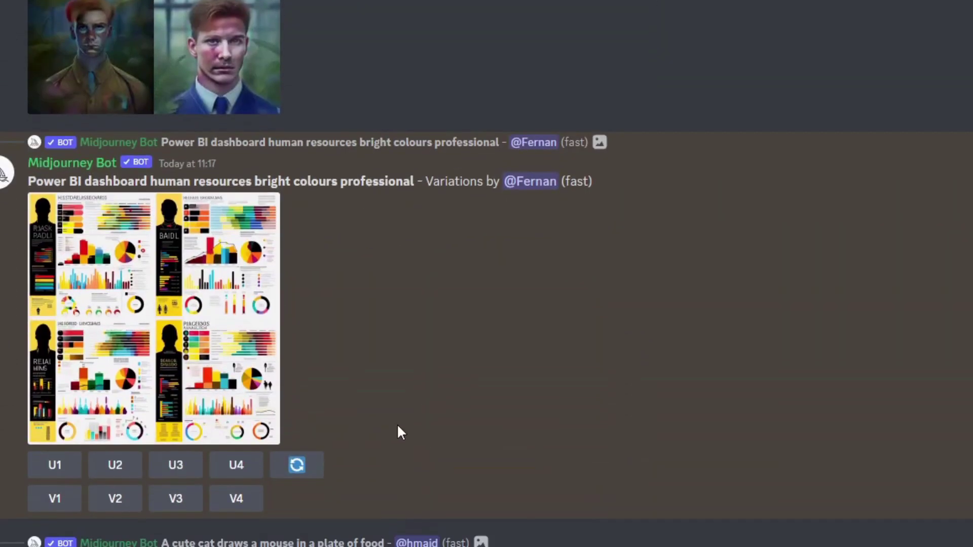
left_click(54, 466)
scroll(750, 348, "down", 10)
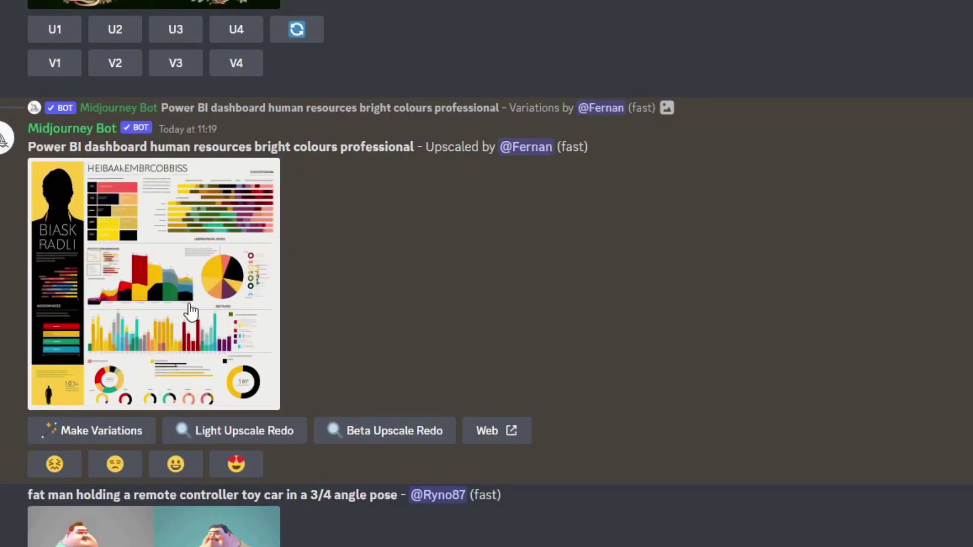
left_click(226, 258)
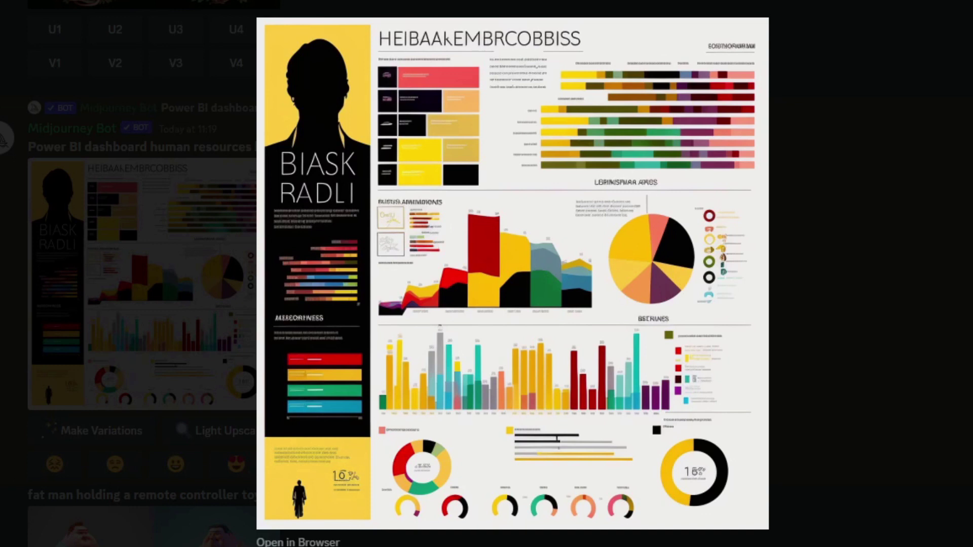
Step: Run /info to show the account's profile and usage details
left_click(829, 343)
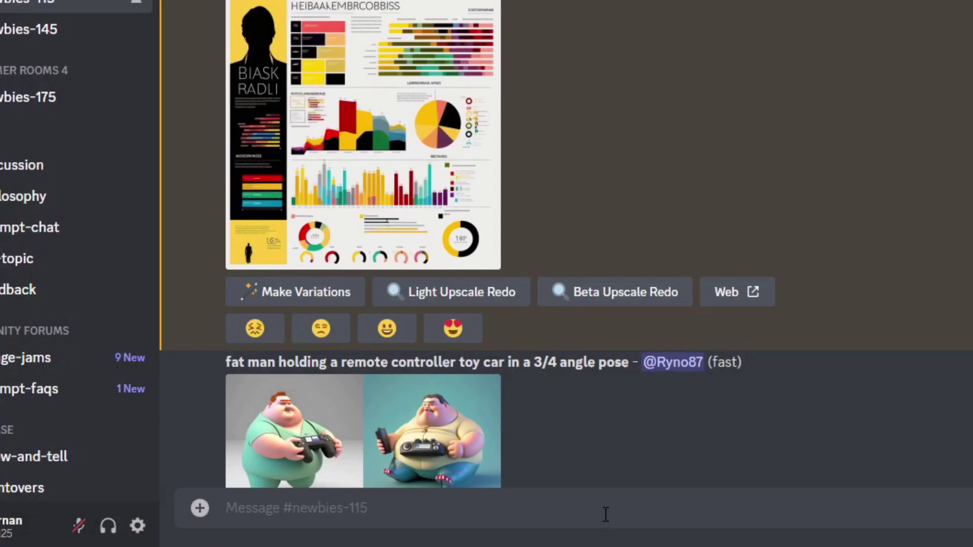
type("/in")
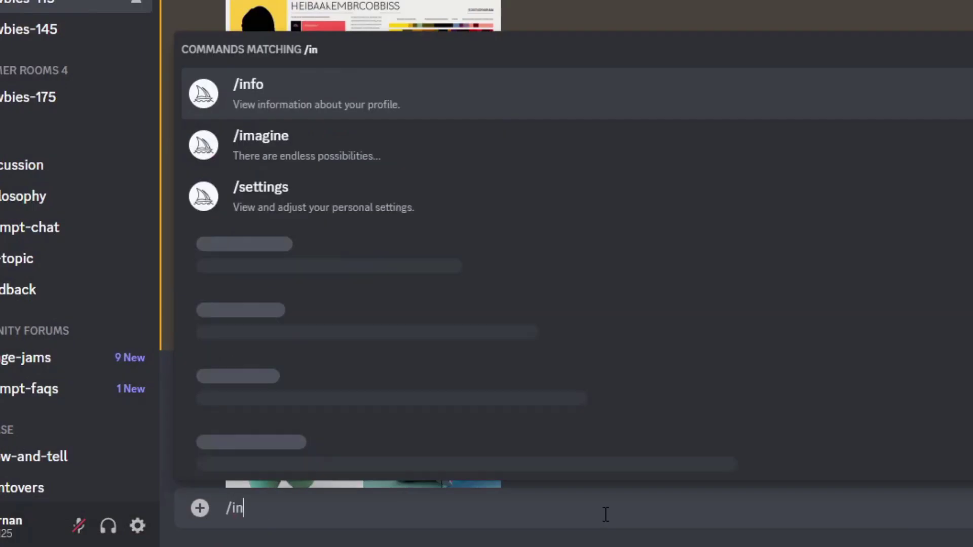
type("fo")
key("Return")
key("Return")
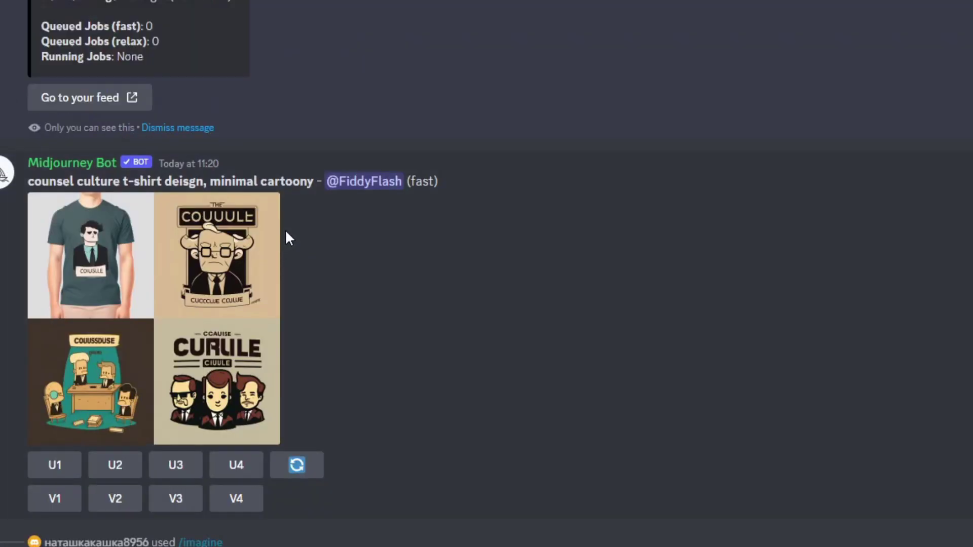
scroll(282, 229, "up", 5)
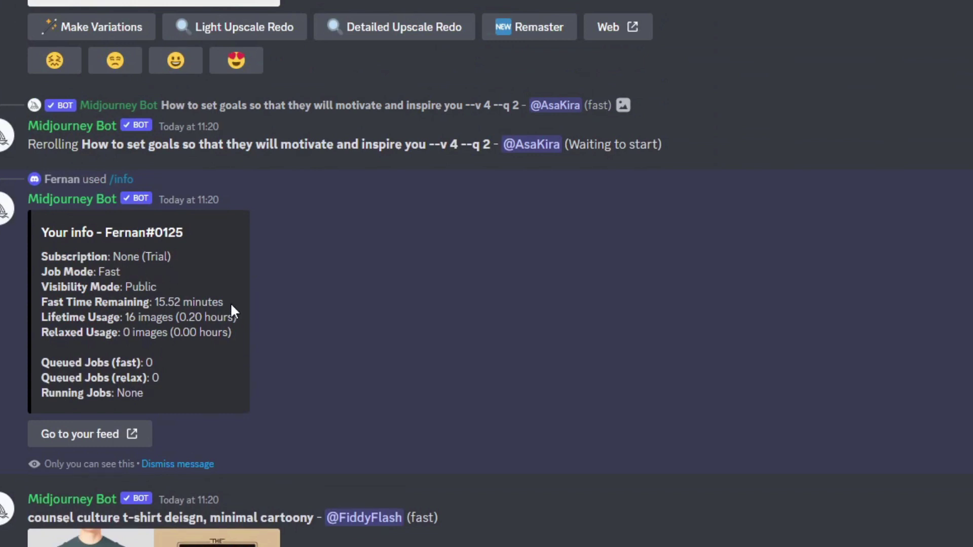
Step: Highlight the 15.52 fast minutes remaining, 16 images lifetime usage, and Trial subscription
left_click_drag(218, 303, 141, 306)
scroll(139, 354, "down", 3)
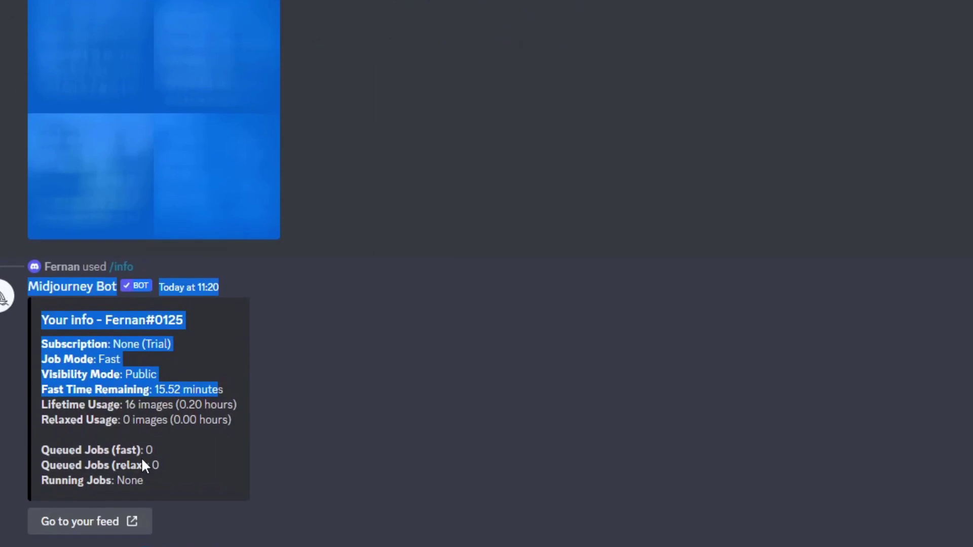
left_click(145, 412)
left_click_drag(125, 407, 225, 411)
left_click(166, 429)
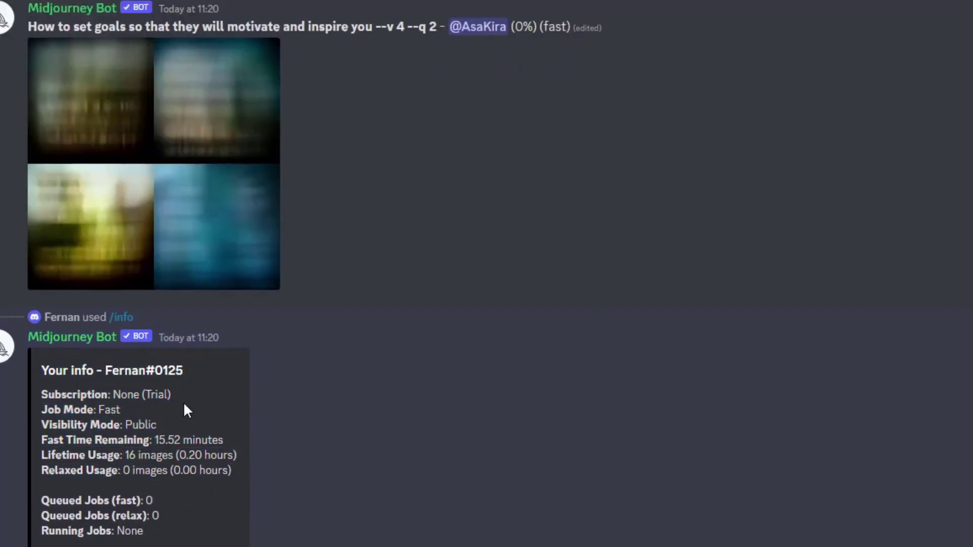
scroll(420, 429, "down", 4)
double_click(156, 260)
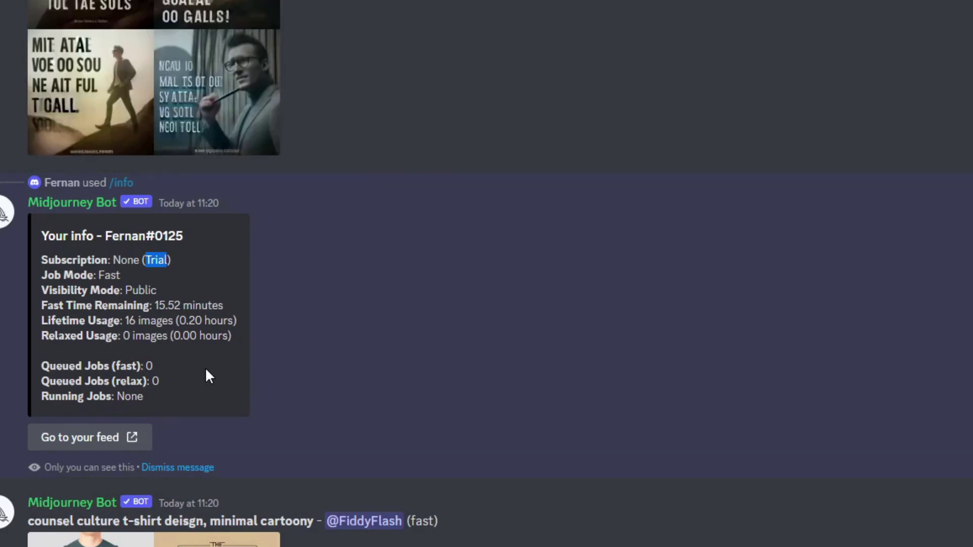
scroll(205, 395, "up", 10)
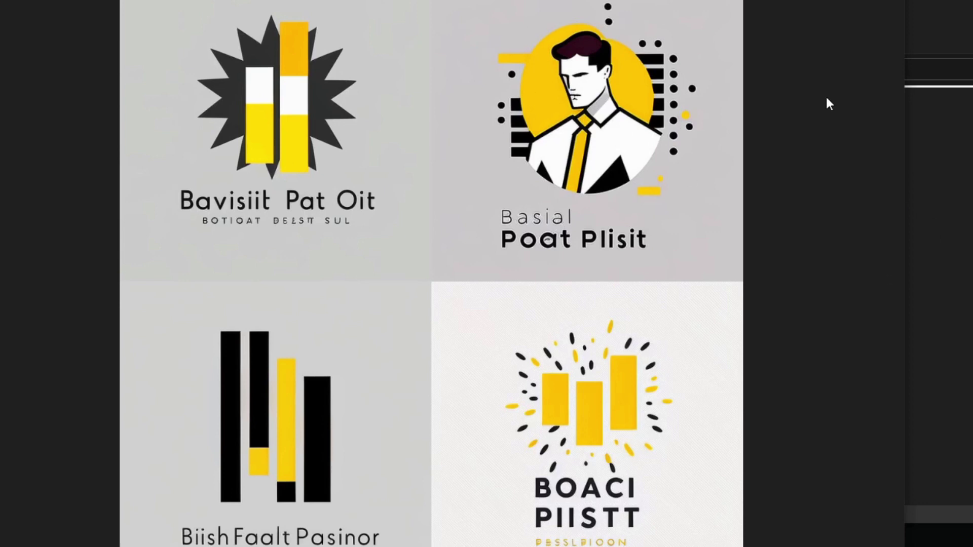
Step: Open the second image in the Logo Ideas folder, the four yellow portrait logos
left_click(913, 215)
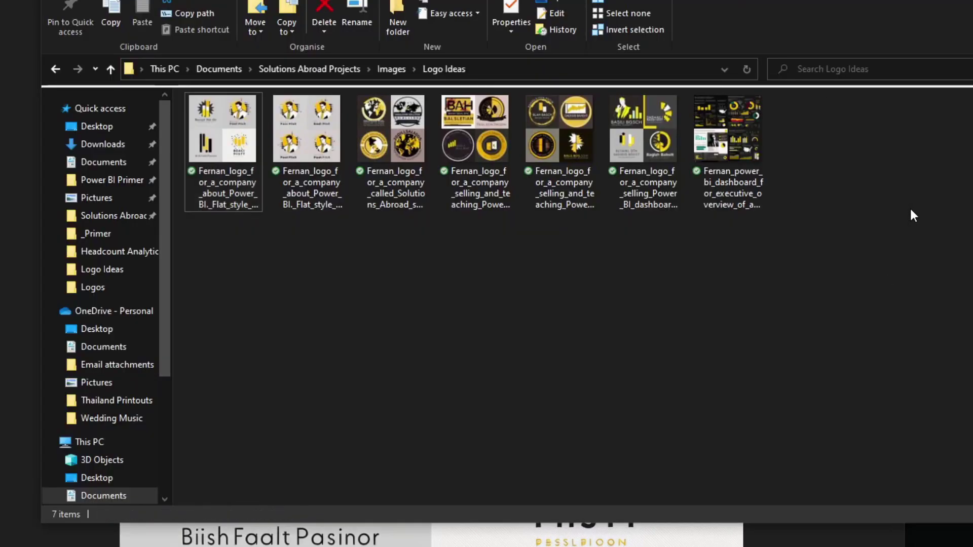
left_click(300, 135)
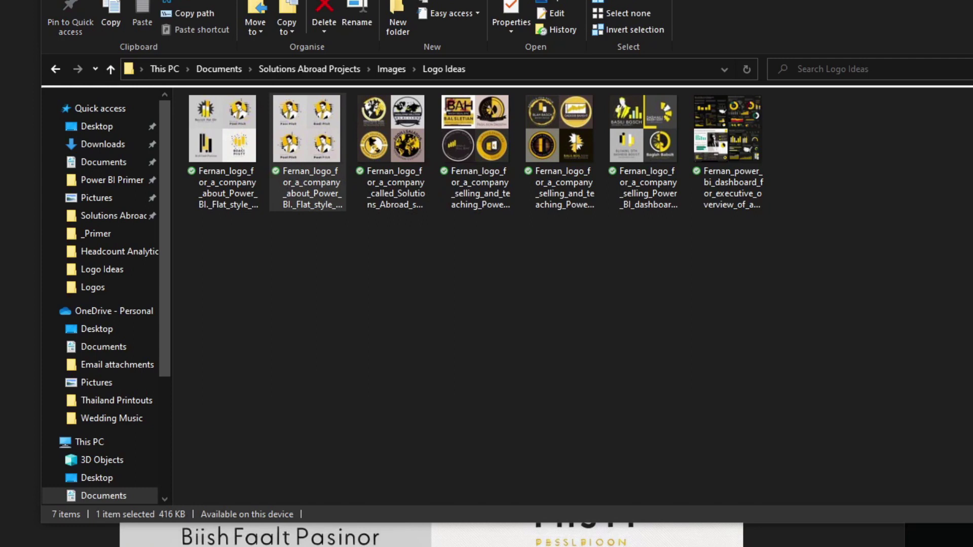
key("Return")
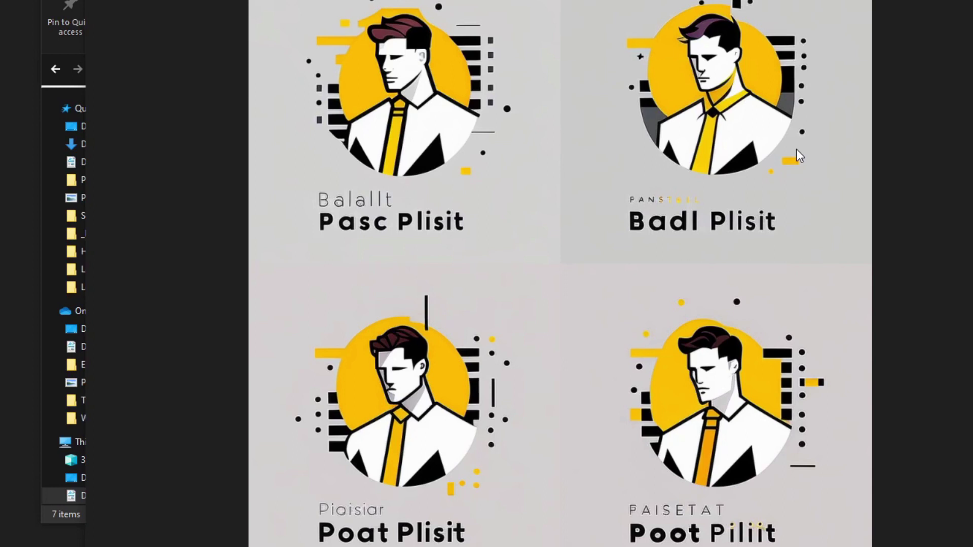
Step: Advance to the next logo image, a navy-background single-portrait logo
key("Delete")
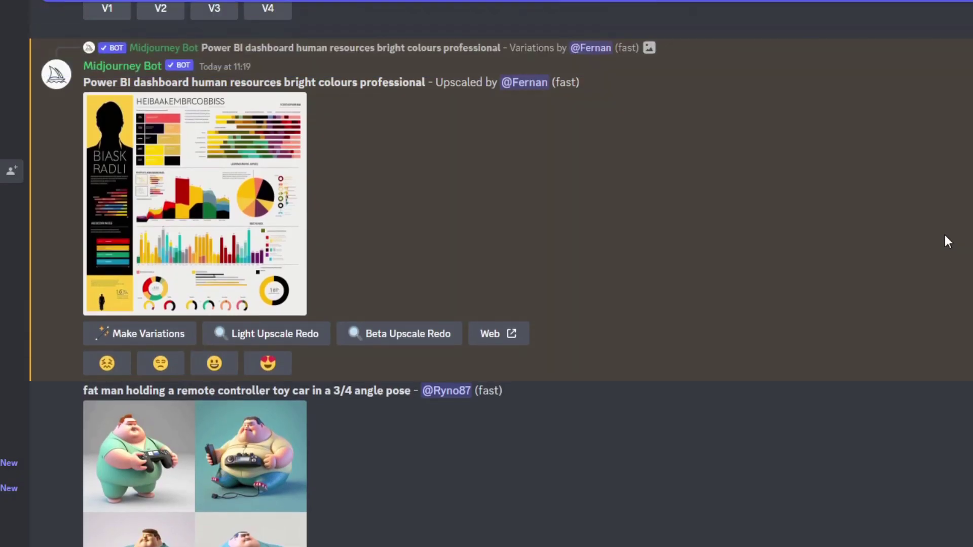
Step: Scroll the Midjourney channel down past the upscaled HR dashboard to the latest messages
scroll(948, 242, "down", 2)
scroll(945, 235, "down", 5)
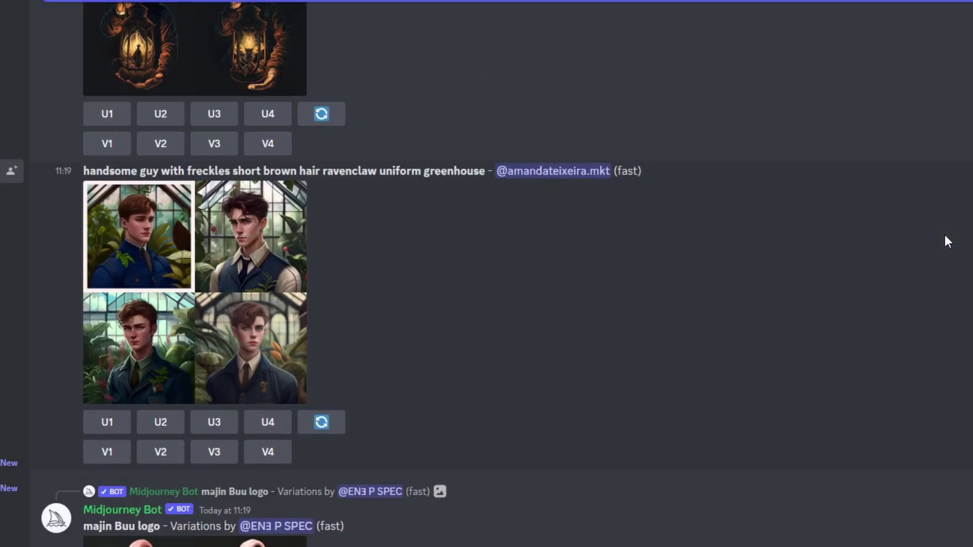
scroll(945, 235, "down", 15)
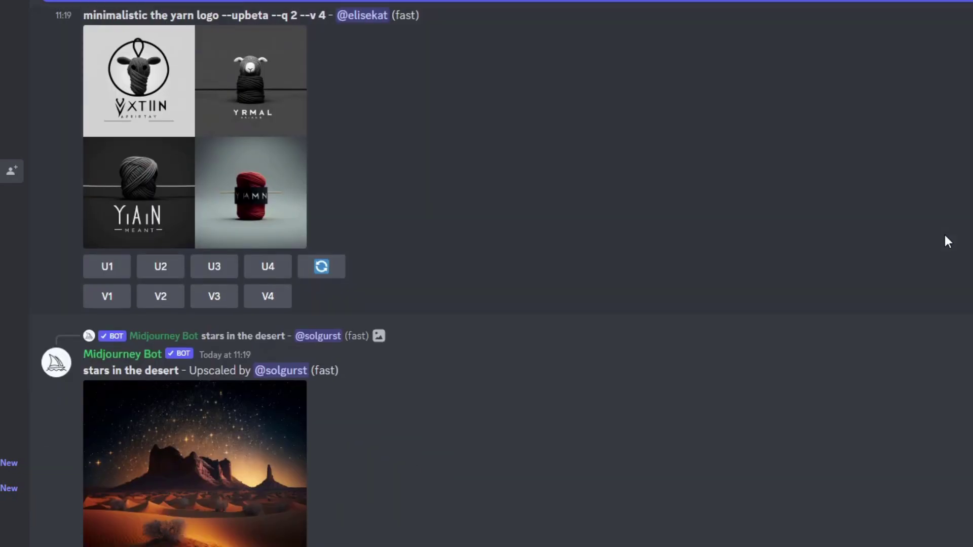
scroll(945, 235, "down", 10)
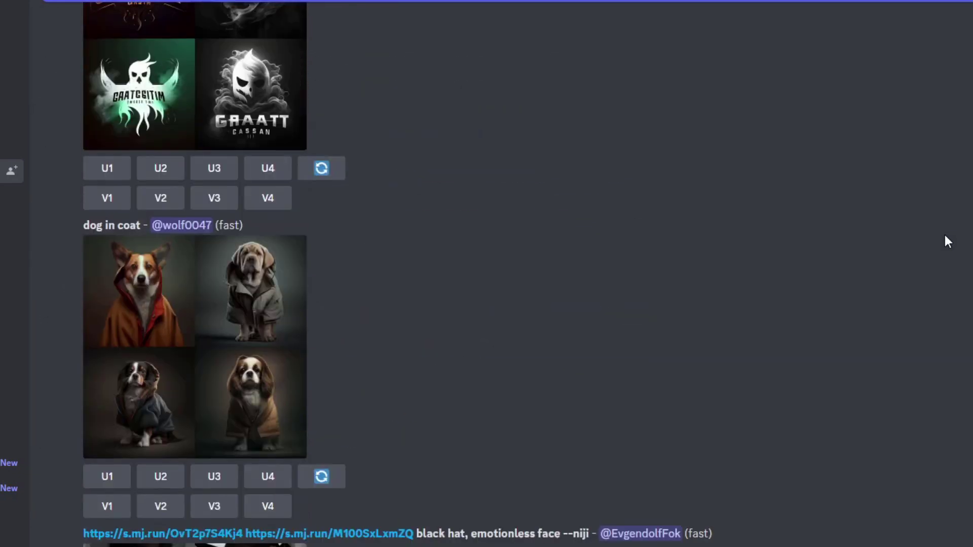
scroll(945, 242, "down", 10)
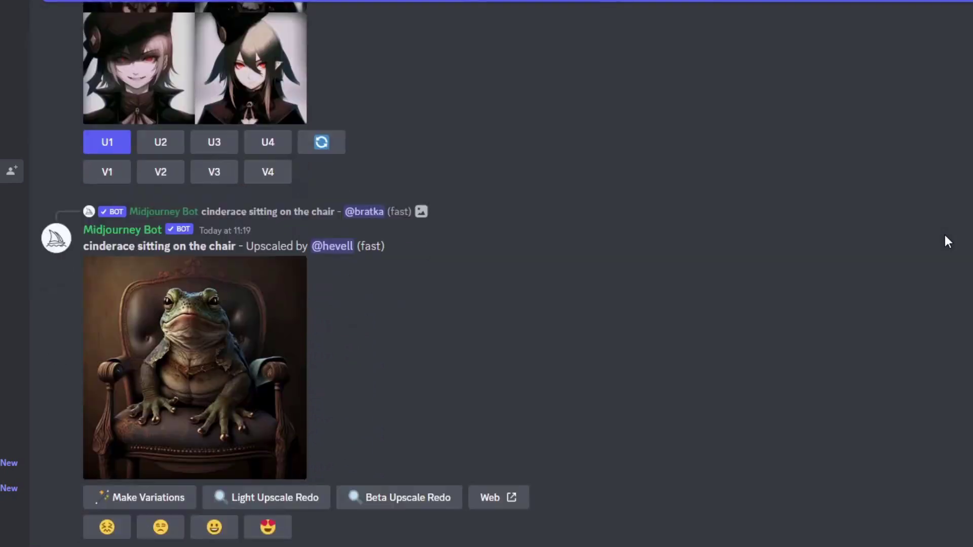
scroll(945, 235, "down", 10)
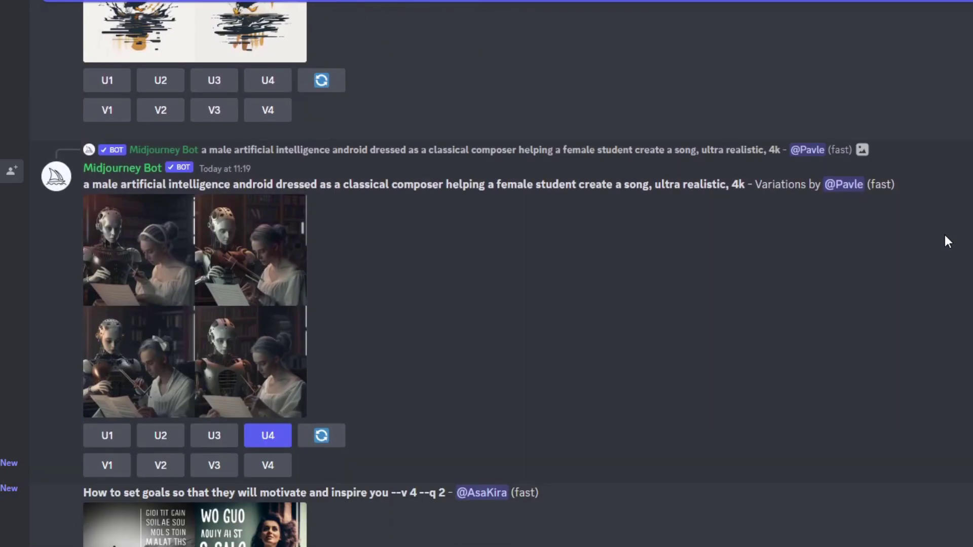
scroll(945, 235, "down", 9)
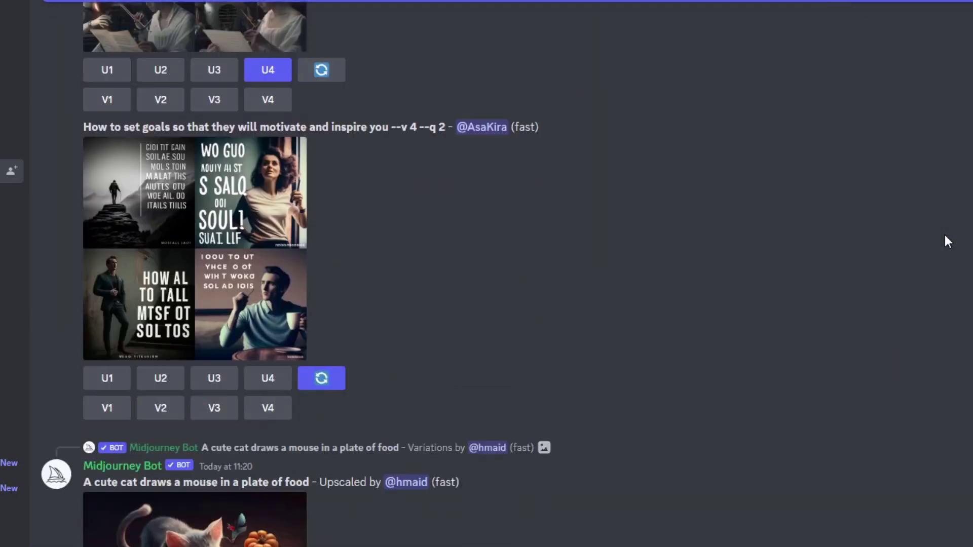